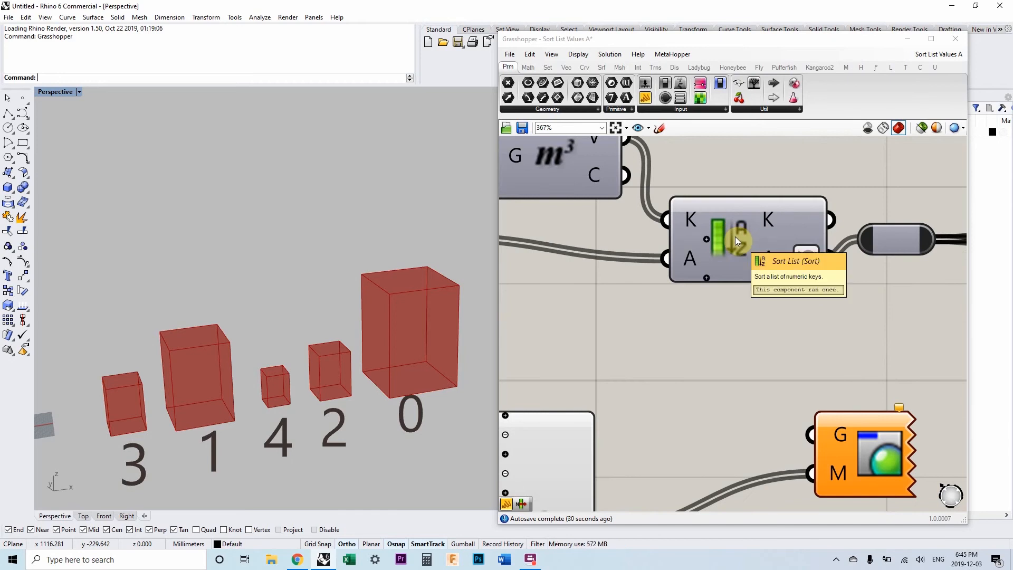
- Move the geometry parameter slightly down, level with the Sort List component's A input
scroll(735, 237, "down", 4)
right_click_drag(764, 251, 745, 258)
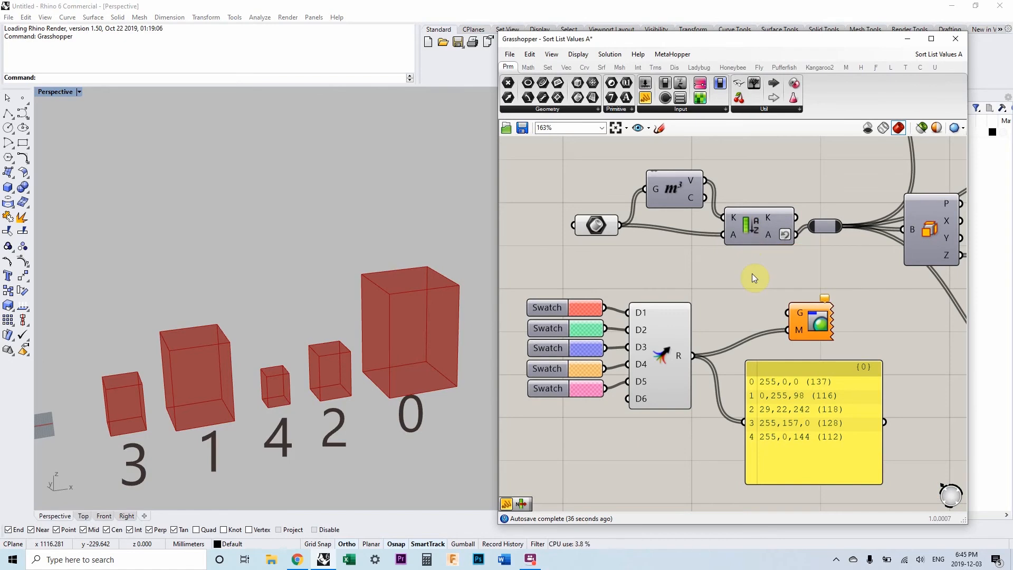
left_click_drag(596, 225, 594, 234)
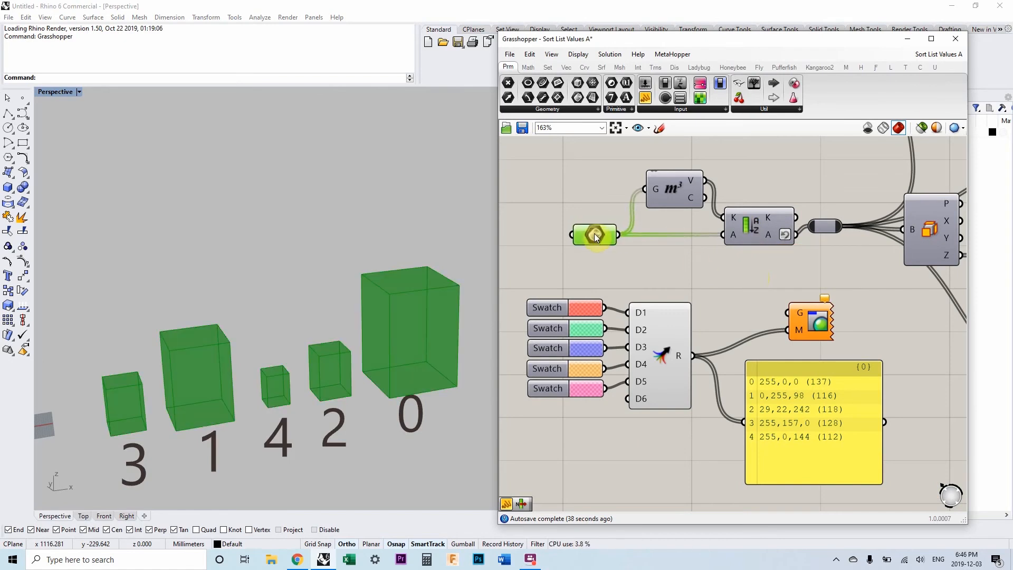
left_click(601, 259)
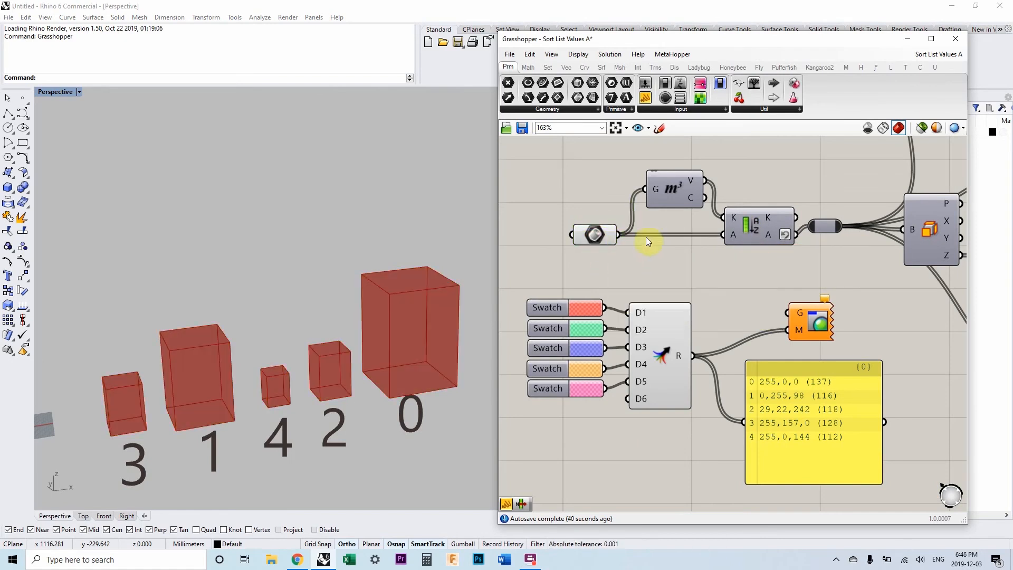
- Move the colour list panel down slightly and place the nearby Custom Preview component closer to the Merge component
scroll(733, 235, "up", 3)
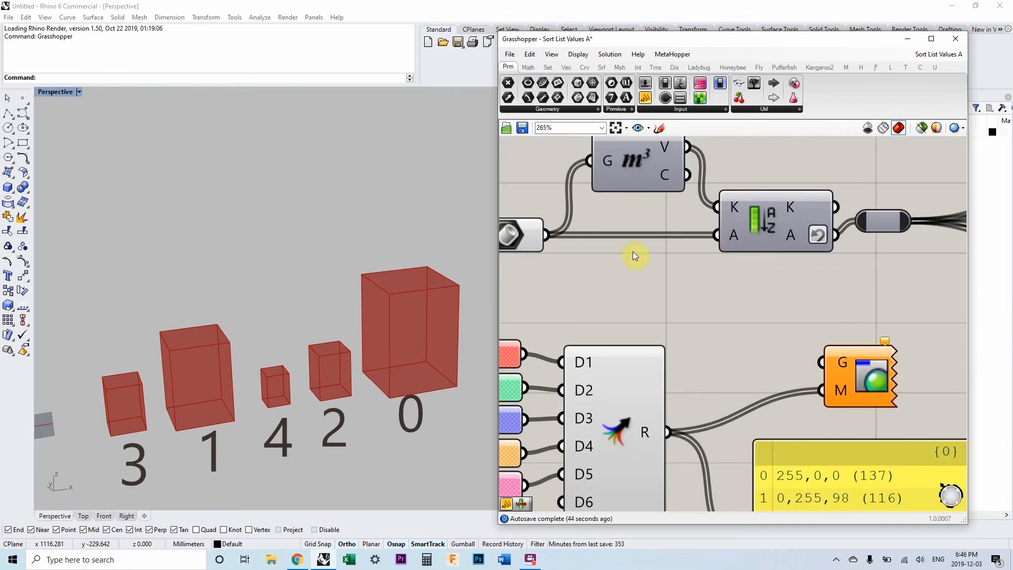
scroll(628, 255, "down", 2)
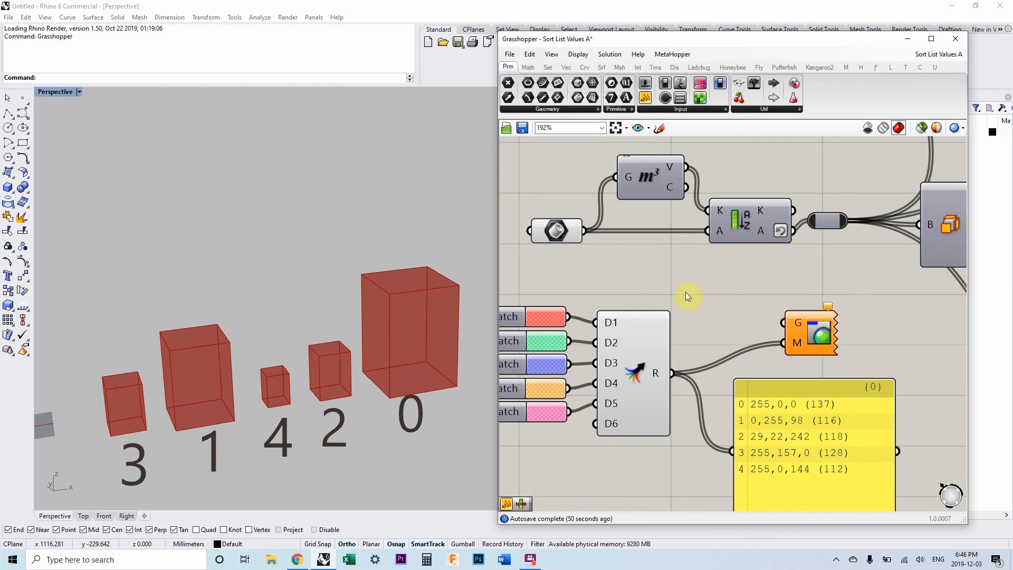
scroll(701, 282, "down", 1)
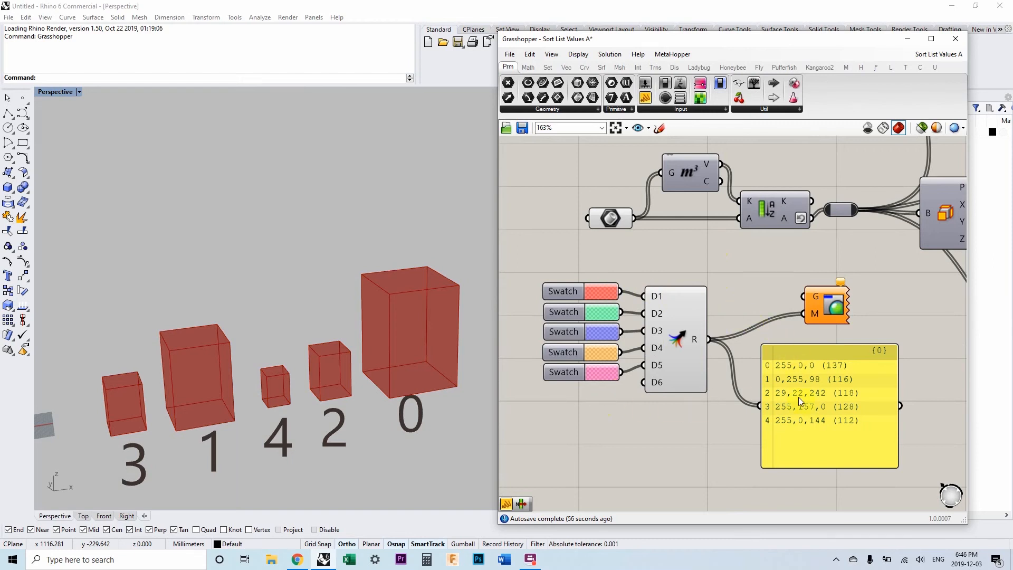
left_click_drag(799, 397, 802, 420)
left_click_drag(829, 309, 785, 301)
left_click(783, 302)
left_click(740, 276)
left_click(783, 293)
left_click(727, 272)
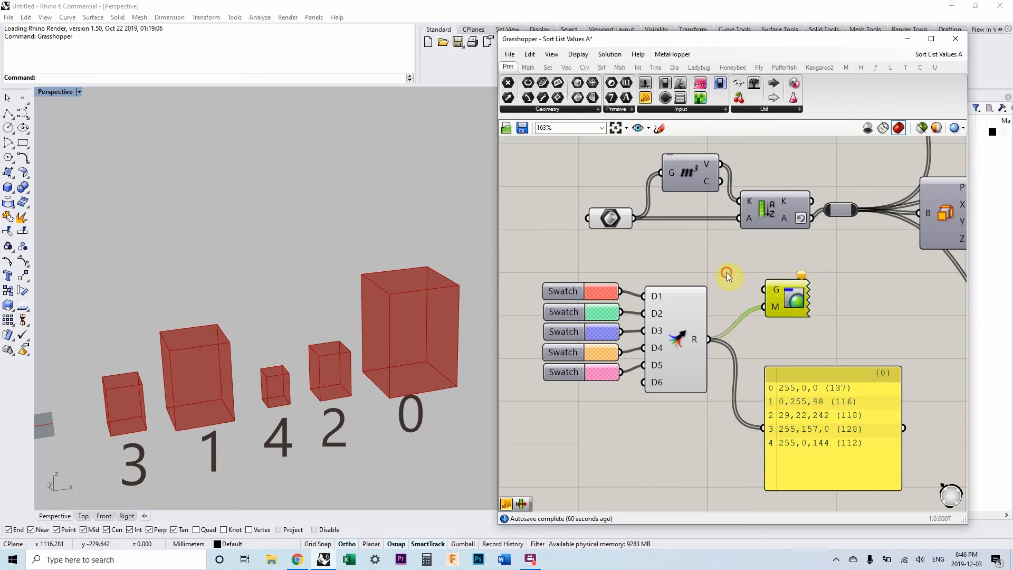
- Connect the source geometry parameter to the G input of the Custom Preview beside the Merge component
left_click(615, 227)
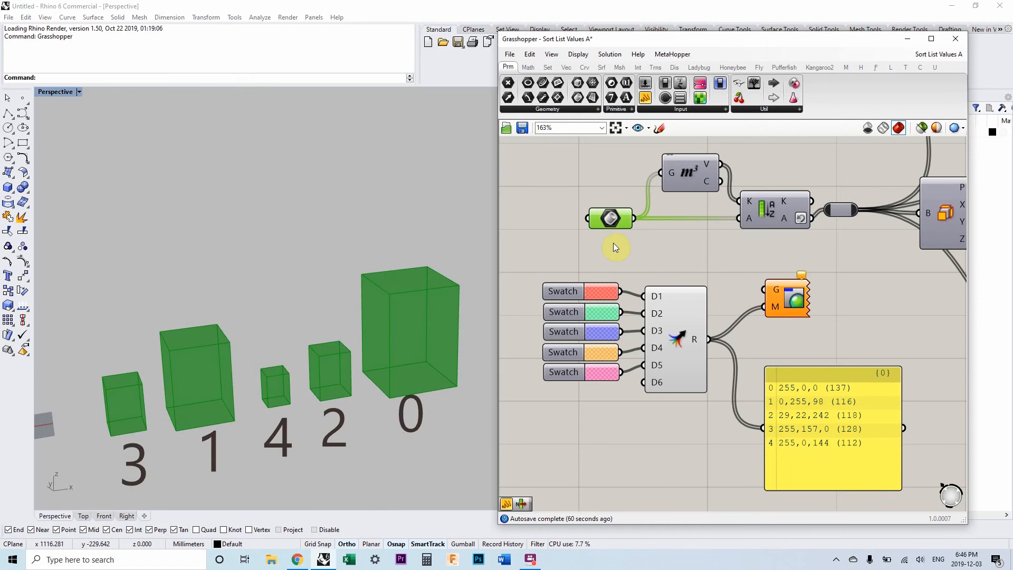
left_click(629, 241)
left_click(623, 283)
left_click(610, 365)
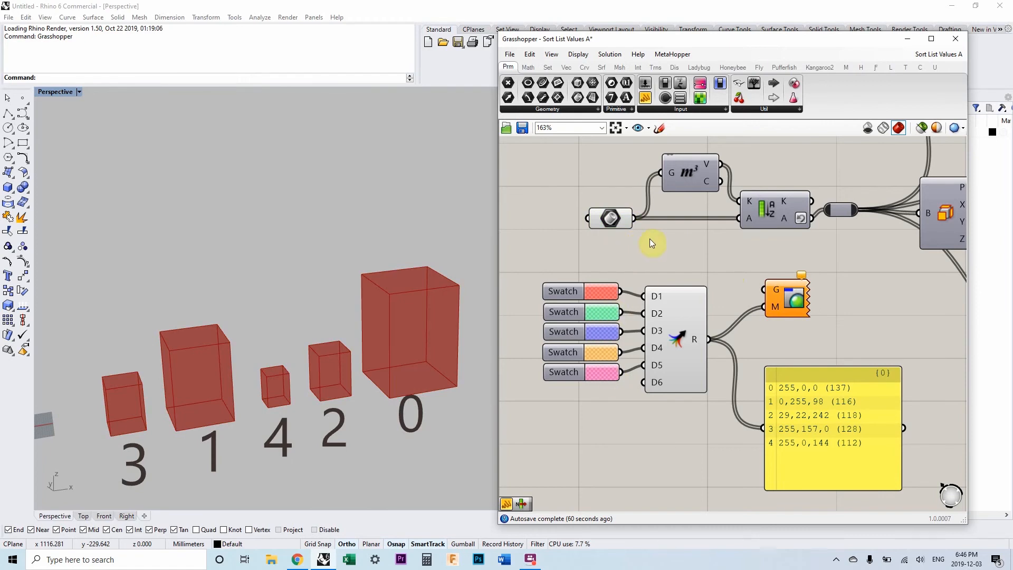
left_click_drag(635, 218, 764, 289)
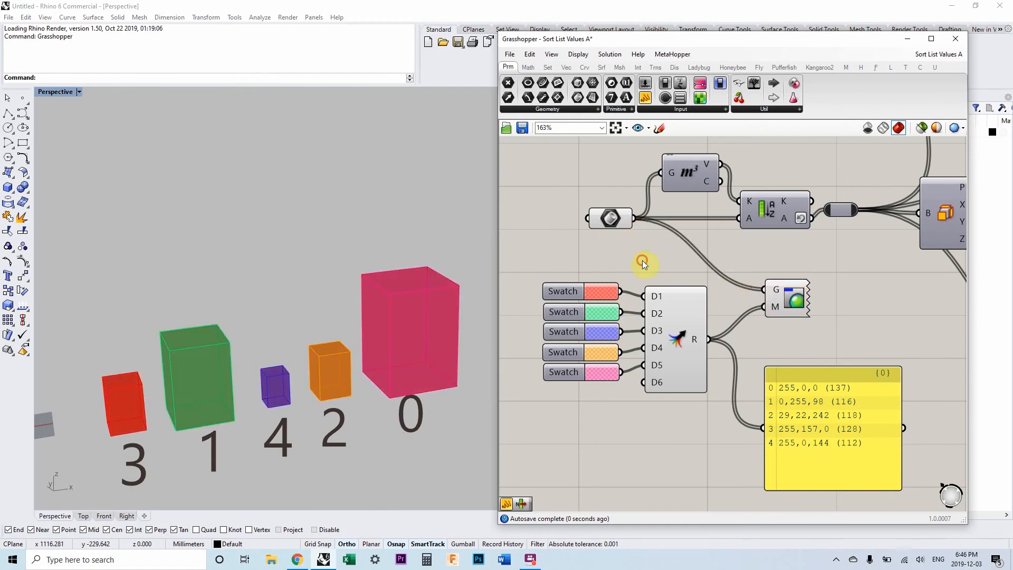
- Turn off the source geometry parameter's own preview
left_click(609, 222)
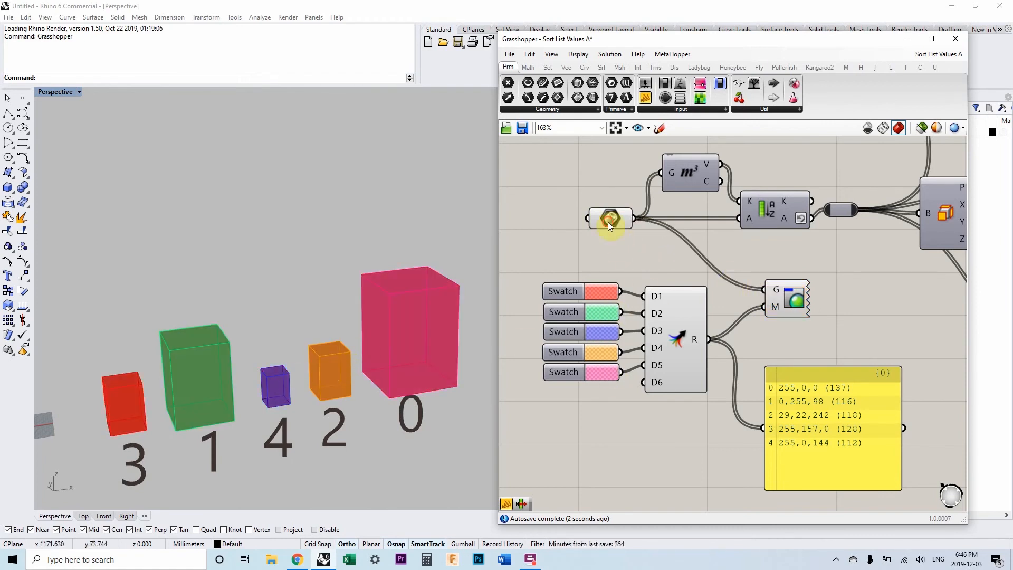
right_click(609, 221)
left_click(628, 249)
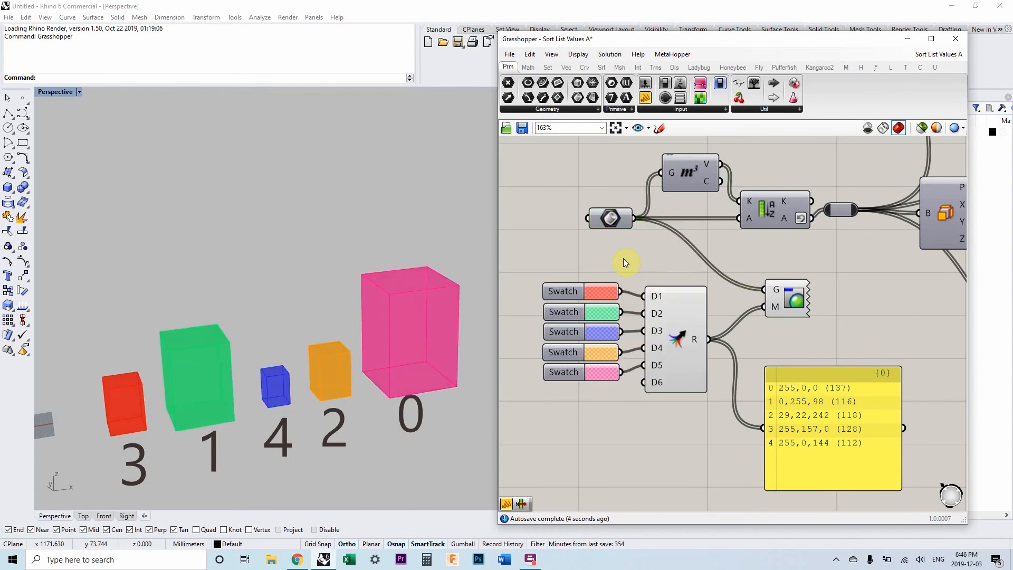
- Change the fourth colour swatch to yellow with RGB 247,255,0
left_click(603, 350)
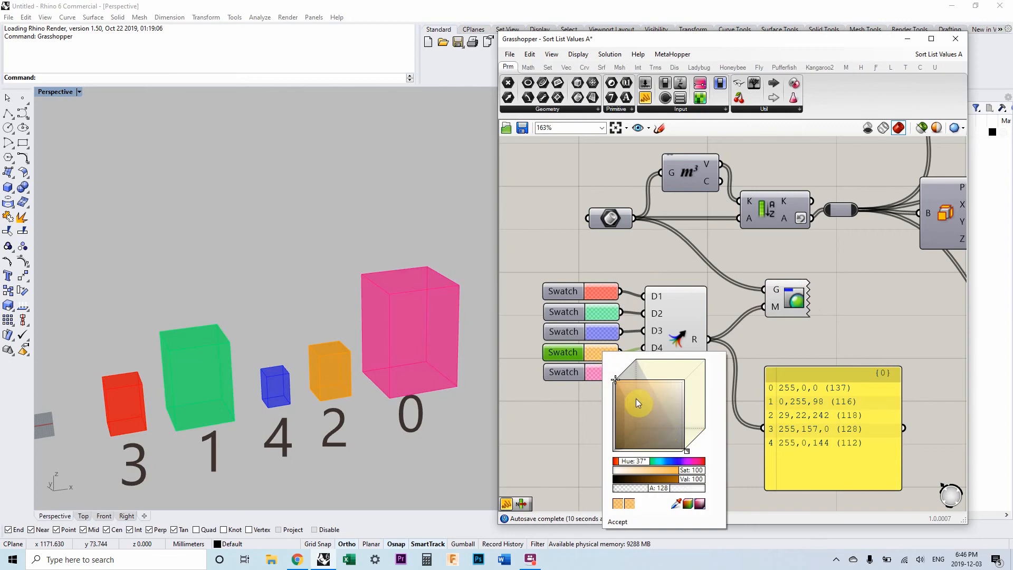
left_click_drag(646, 459, 642, 465)
left_click(539, 424)
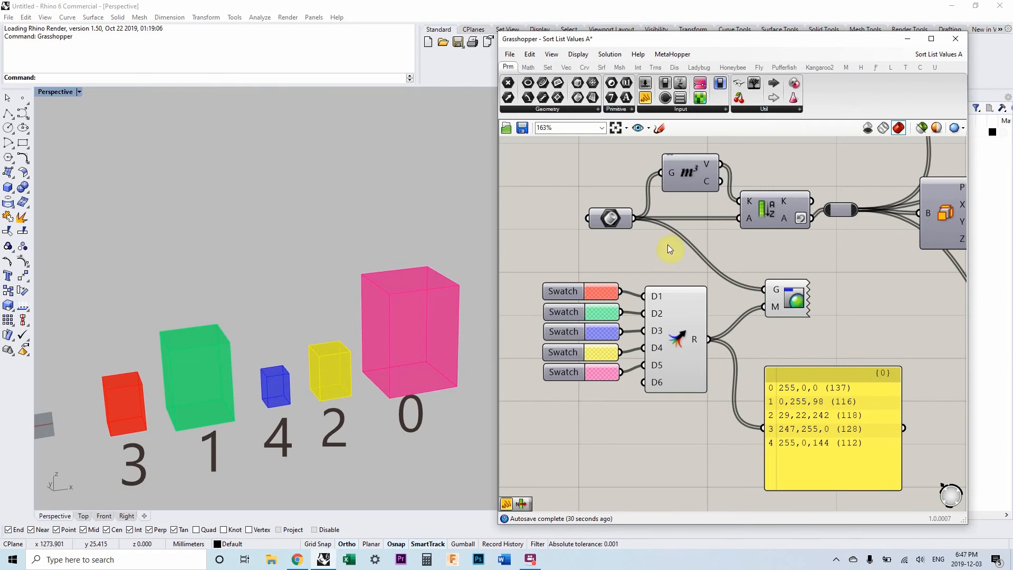
- Turn on the preview of the Move component that stacks the boxes
scroll(742, 280, "down", 4)
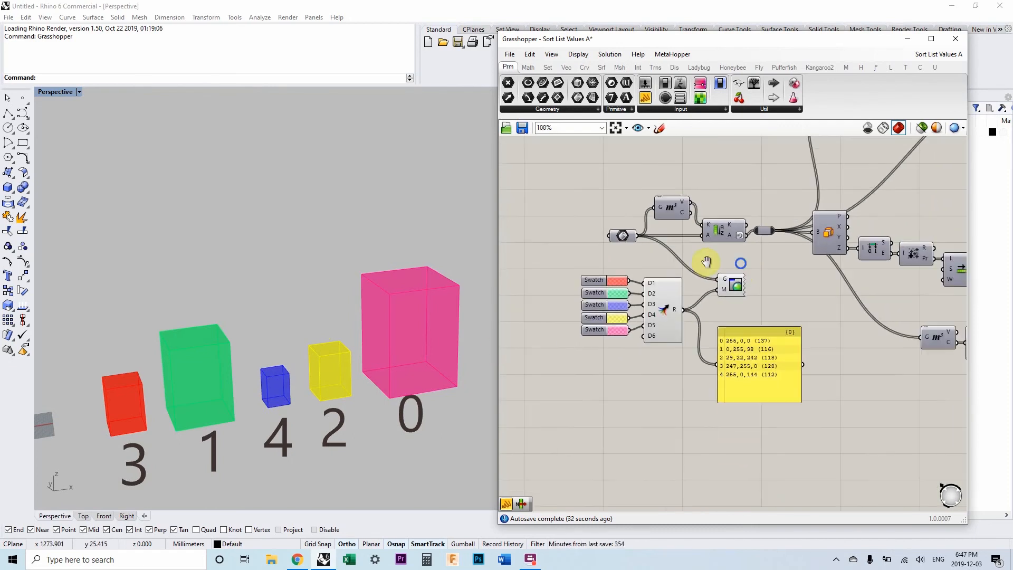
scroll(679, 315, "down", 4)
right_click_drag(772, 313, 679, 302)
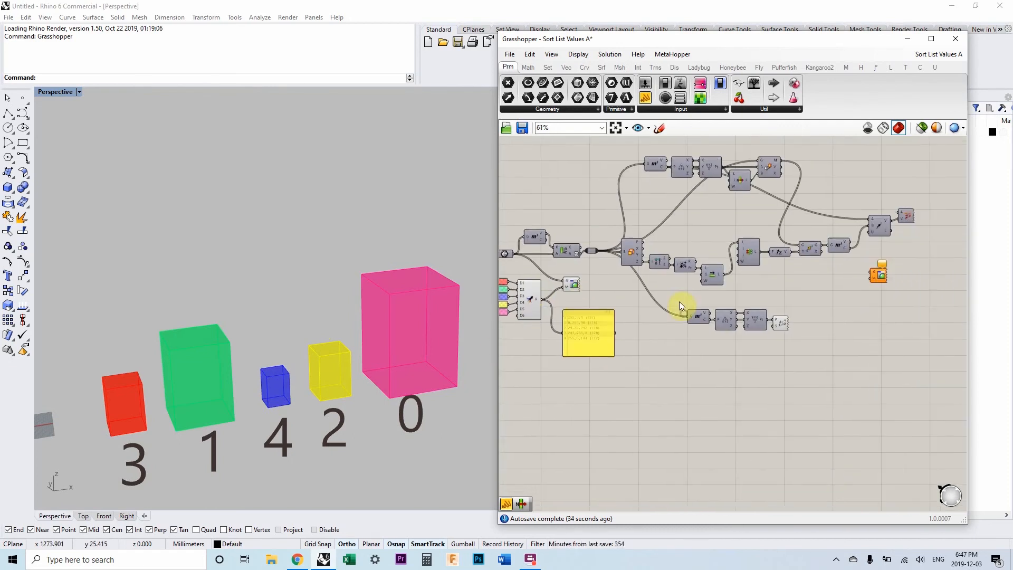
right_click_drag(821, 257, 752, 265)
scroll(751, 259, "up", 3)
right_click(738, 258)
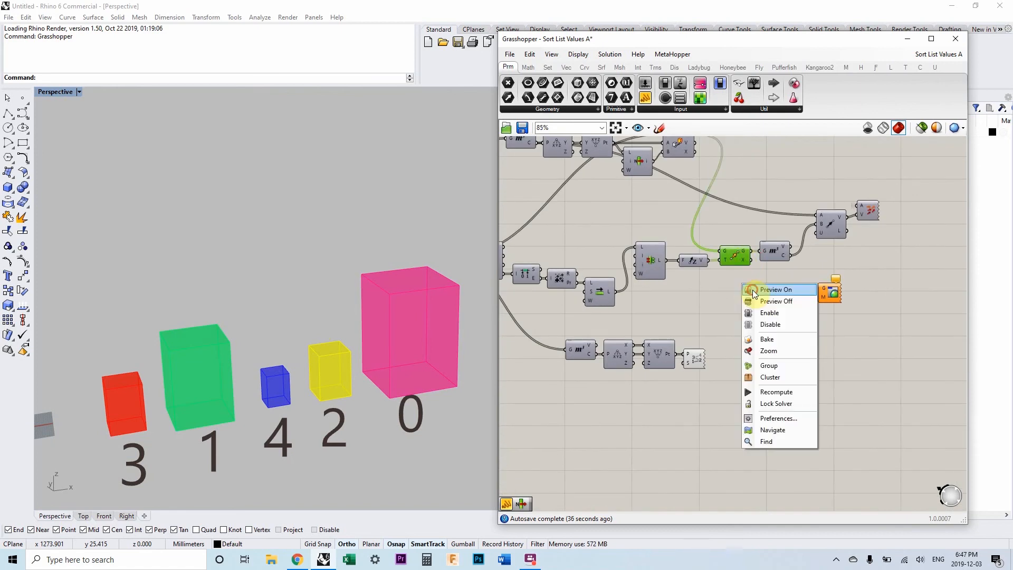
left_click(749, 289)
- Connect the Move component's G output and the merged colours to the G and M inputs of the second Custom Preview
scroll(729, 290, "up", 2)
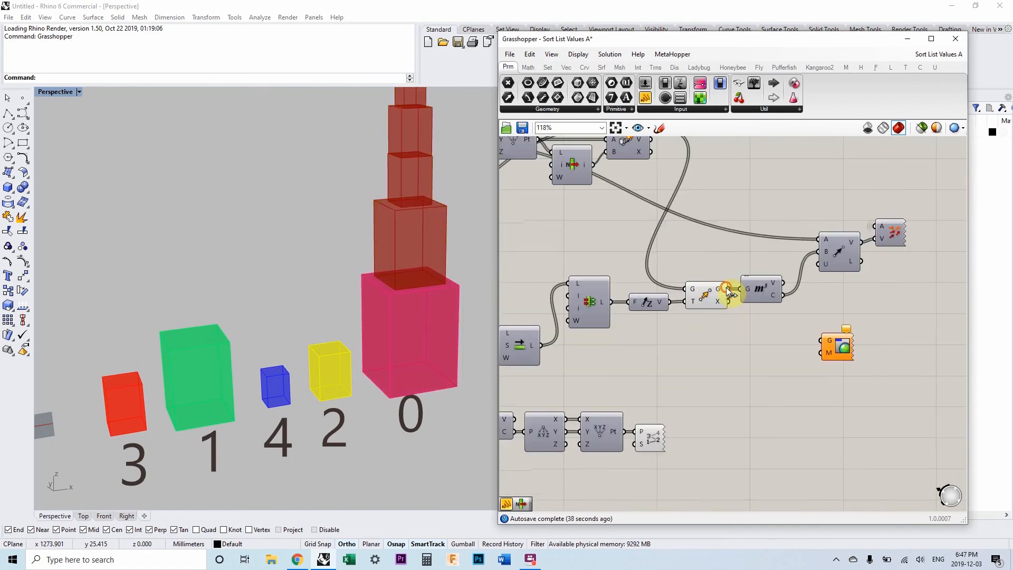
left_click_drag(728, 289, 821, 340)
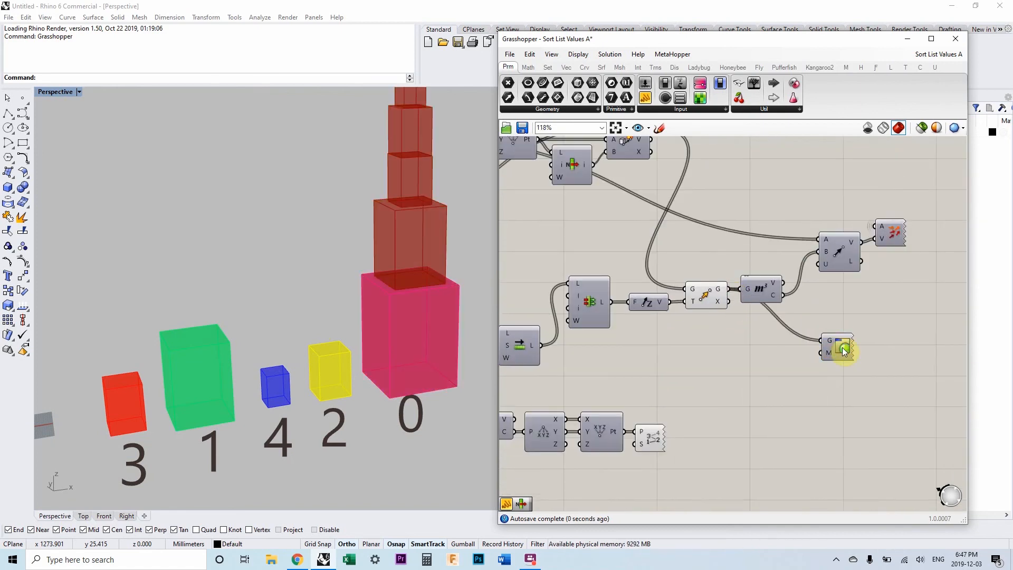
scroll(779, 347, "down", 3)
scroll(640, 334, "up", 3)
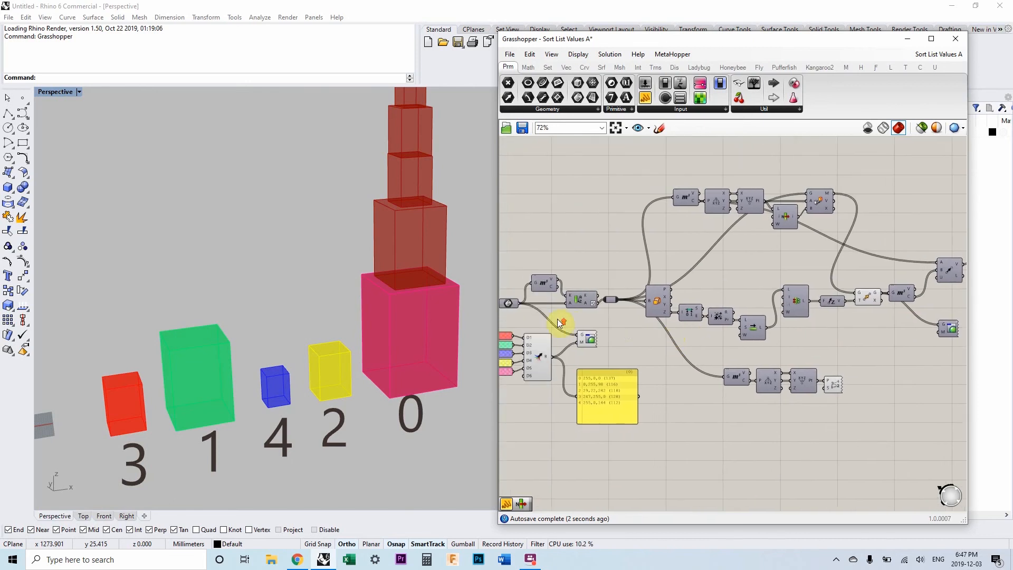
mouse_move(609, 354)
left_mouse_down()
mouse_move(547, 328)
mouse_move(858, 326)
left_mouse_up()
scroll(546, 328, "down", 5)
scroll(842, 331, "up", 3)
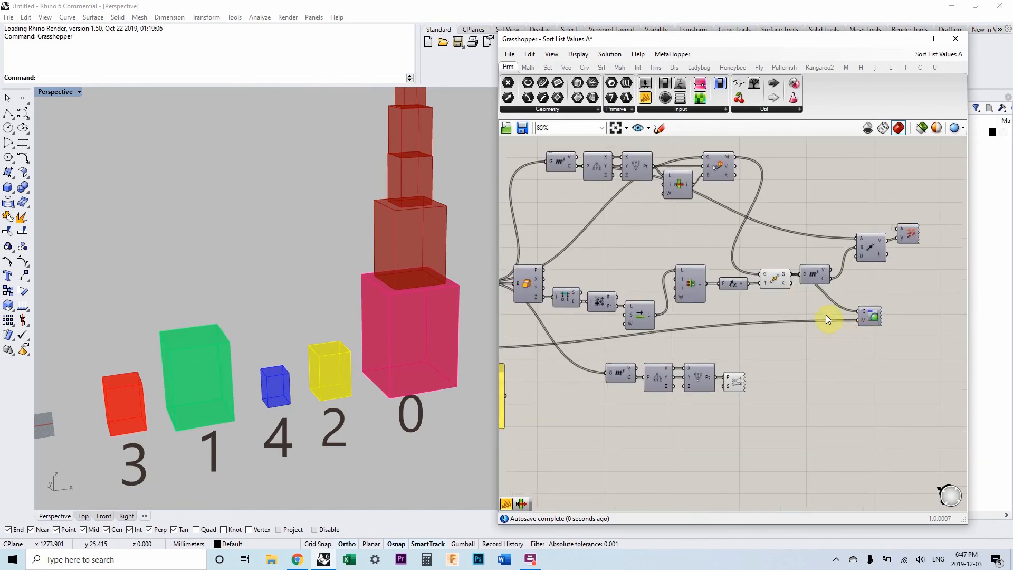
- Turn on the preview of the second Custom Preview component for the stacked boxes
scroll(849, 315, "up", 2)
left_click(890, 325)
right_click(882, 348)
left_click(897, 356)
left_click(865, 343)
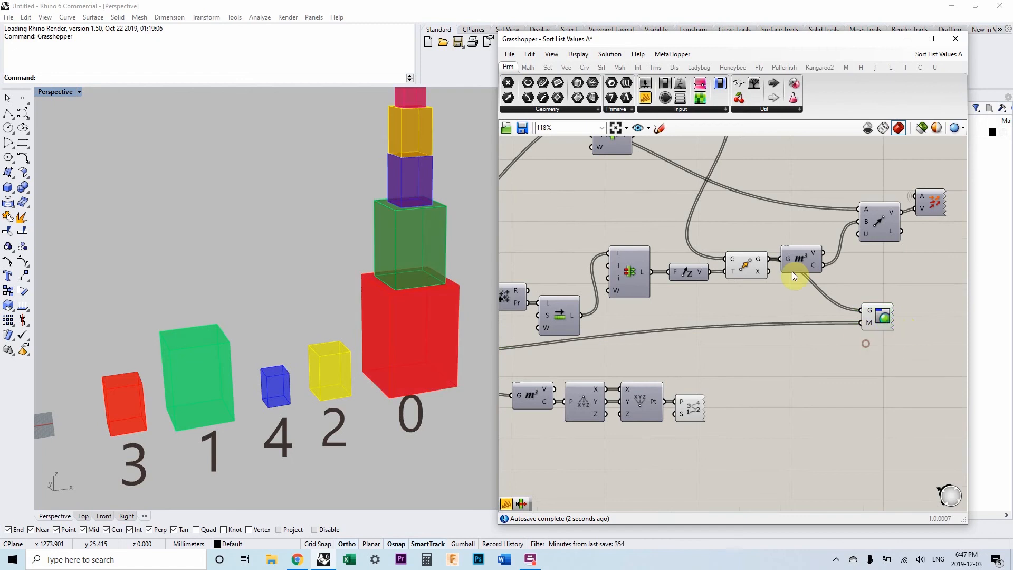
- Turn off the preview of the Move component feeding the second Custom Preview
left_click(755, 266)
right_click(777, 315)
left_click(794, 334)
left_click(773, 305)
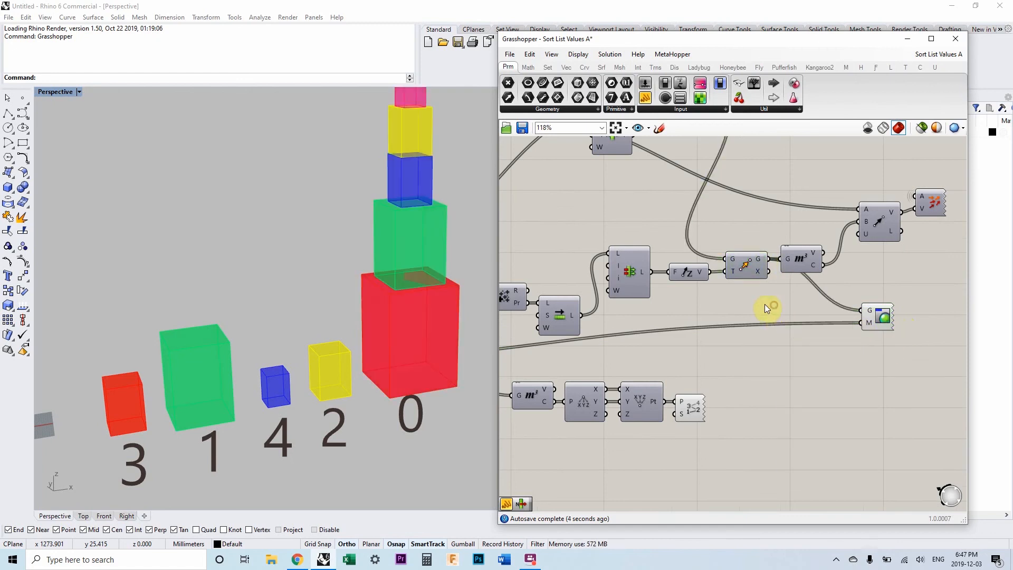
- Turn on the preview of the vector display component to draw arrows from the original boxes to the stacked boxes
scroll(765, 305, "down", 2)
right_click_drag(764, 303, 753, 355)
right_click_drag(350, 307, 347, 343, "shift")
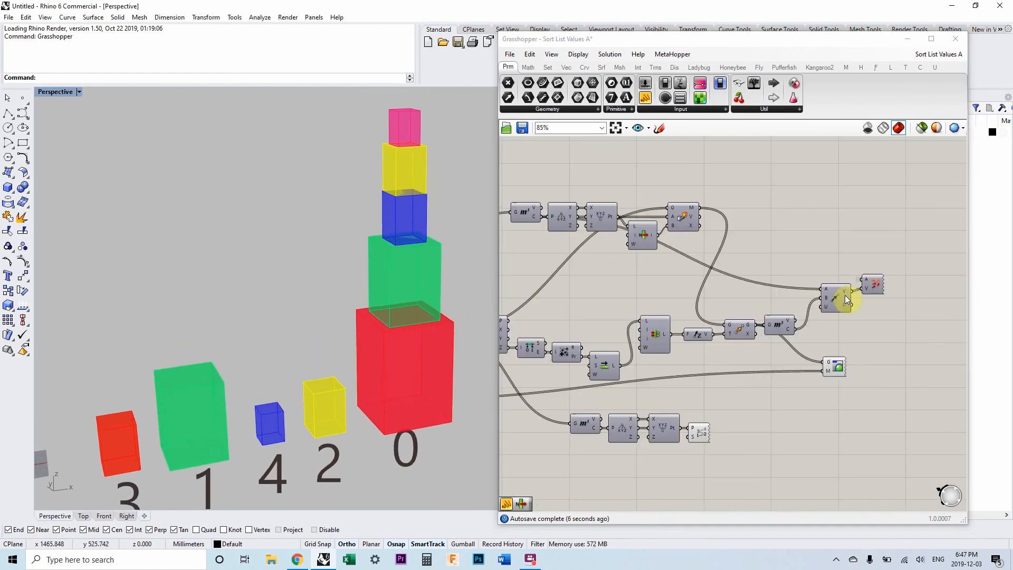
left_click(844, 298)
right_click(881, 310)
left_click(900, 318)
left_click(893, 312)
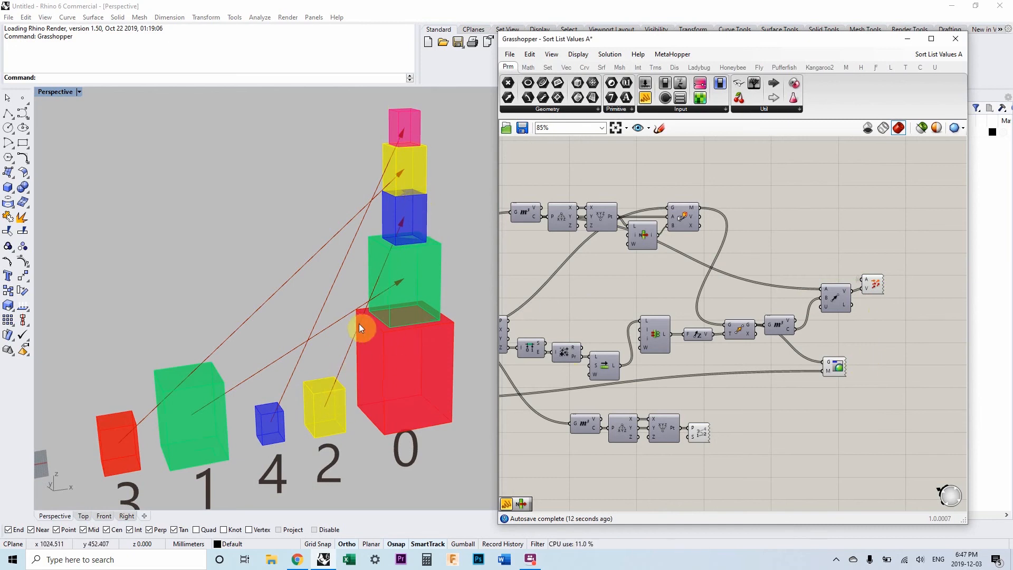
- Add a second values input, B, to the Sort List component
scroll(760, 360, "up", 1)
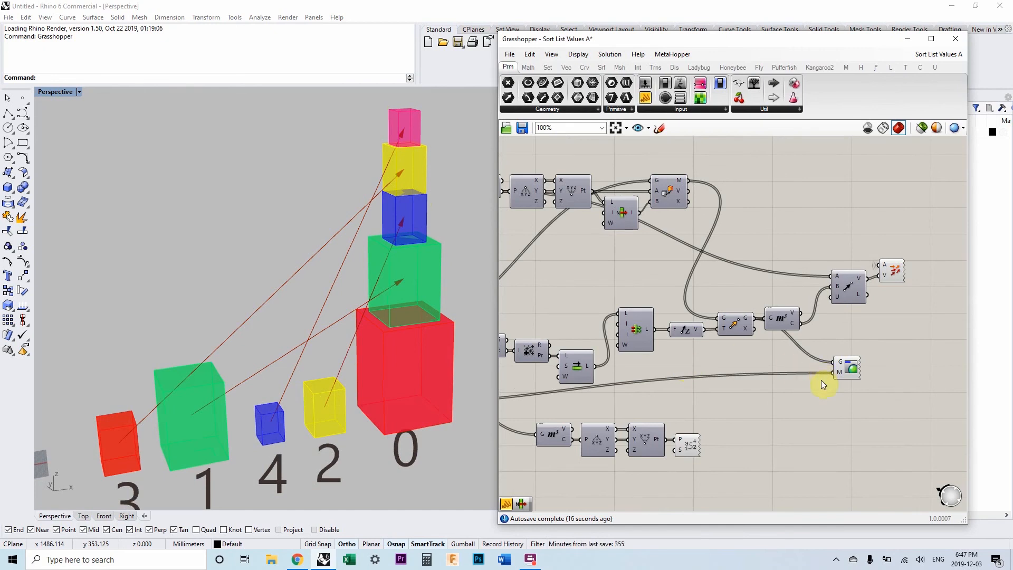
scroll(813, 368, "up", 3)
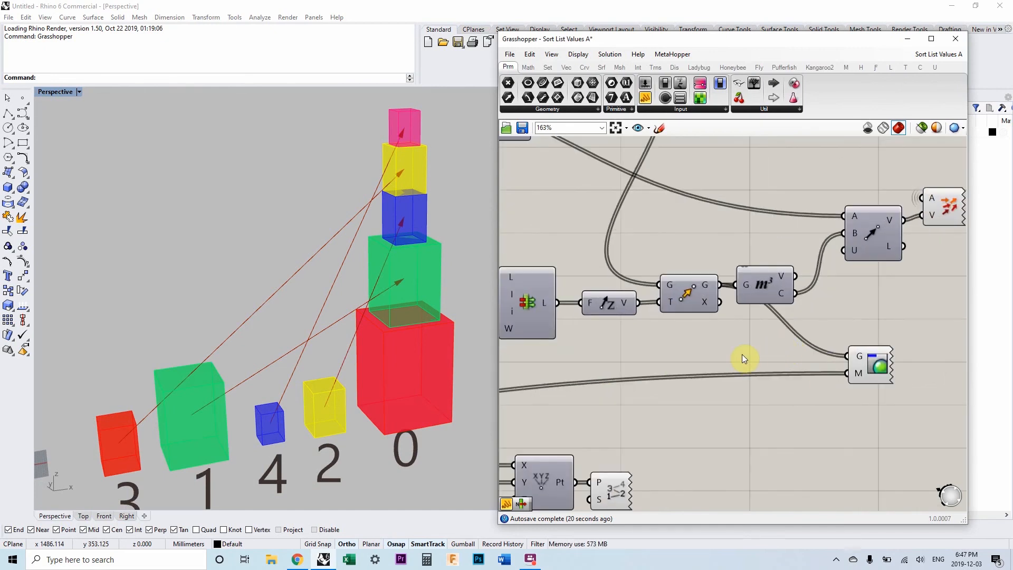
scroll(741, 355, "down", 5)
scroll(596, 372, "up", 3)
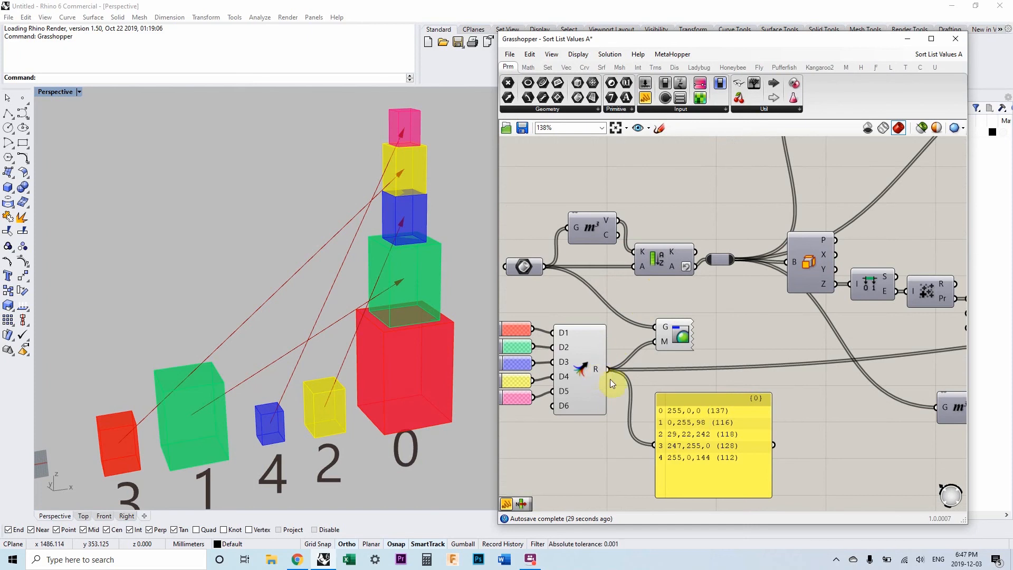
left_click_drag(698, 436, 691, 429)
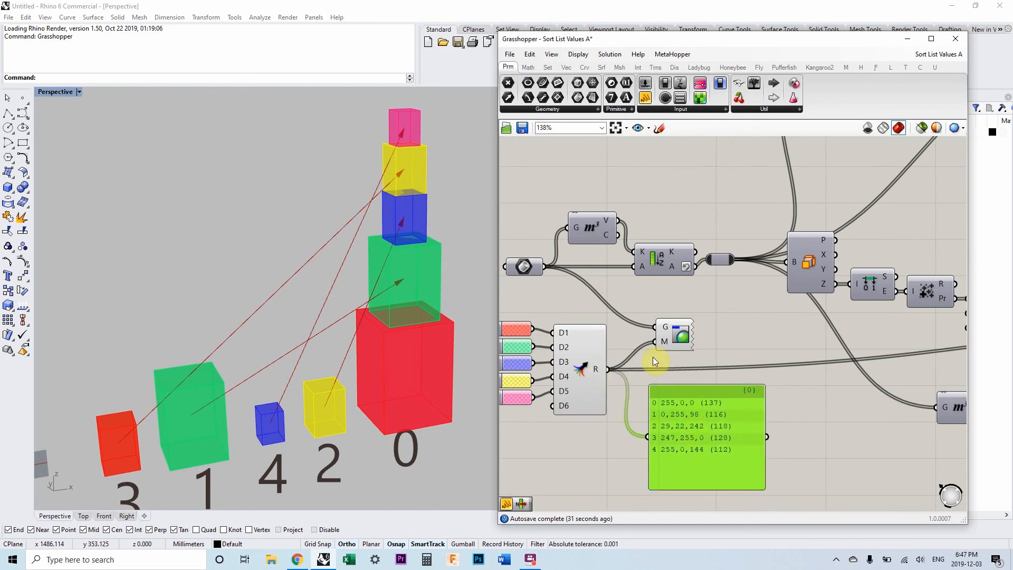
scroll(645, 267, "up", 6)
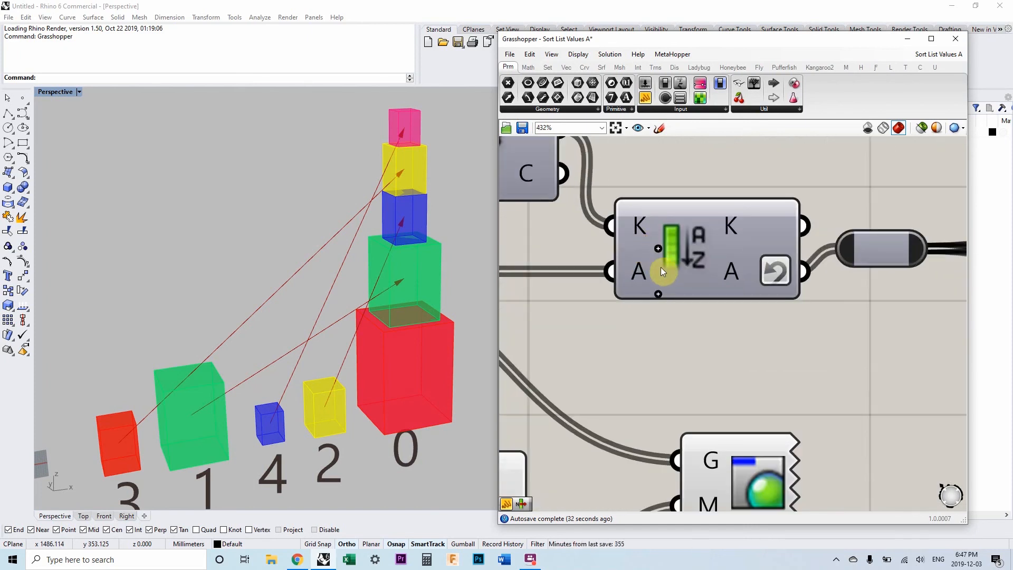
left_click(659, 292)
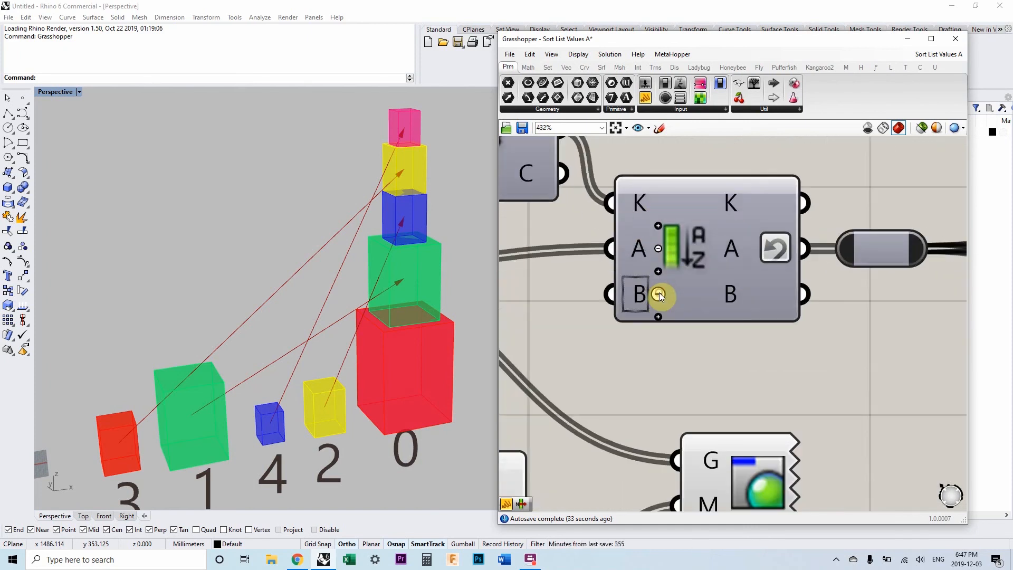
left_click(697, 254)
left_click(679, 358)
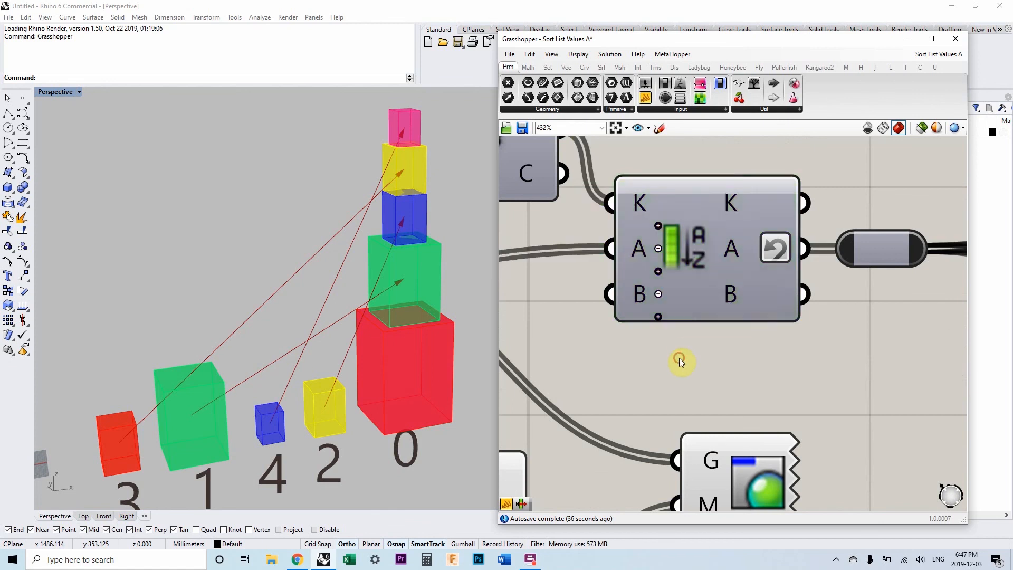
- Connect the Merge component's colour list to the Sort List's B input
scroll(669, 353, "down", 2)
scroll(670, 352, "down", 3)
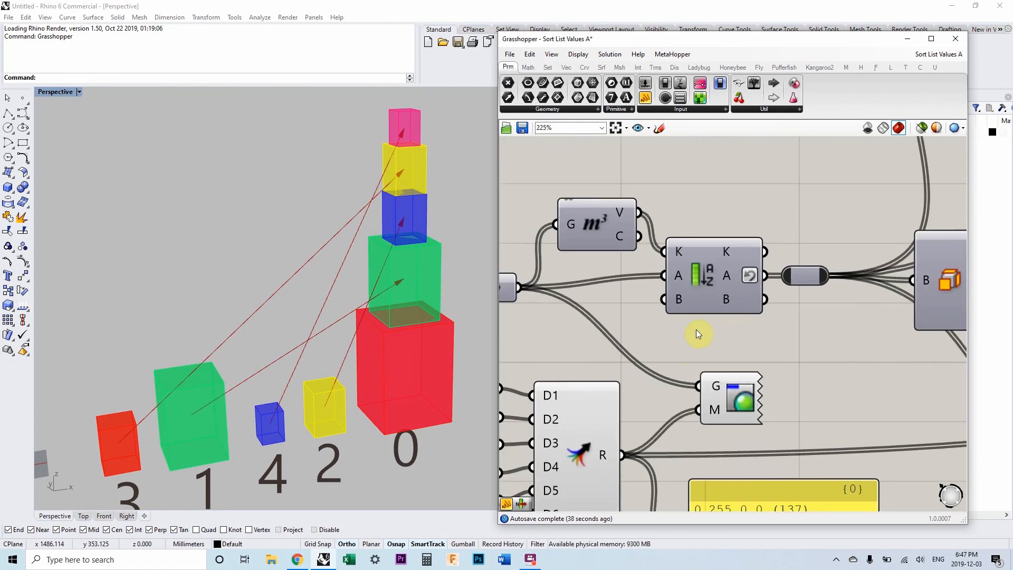
right_click_drag(698, 319, 706, 303)
scroll(705, 299, "down", 1)
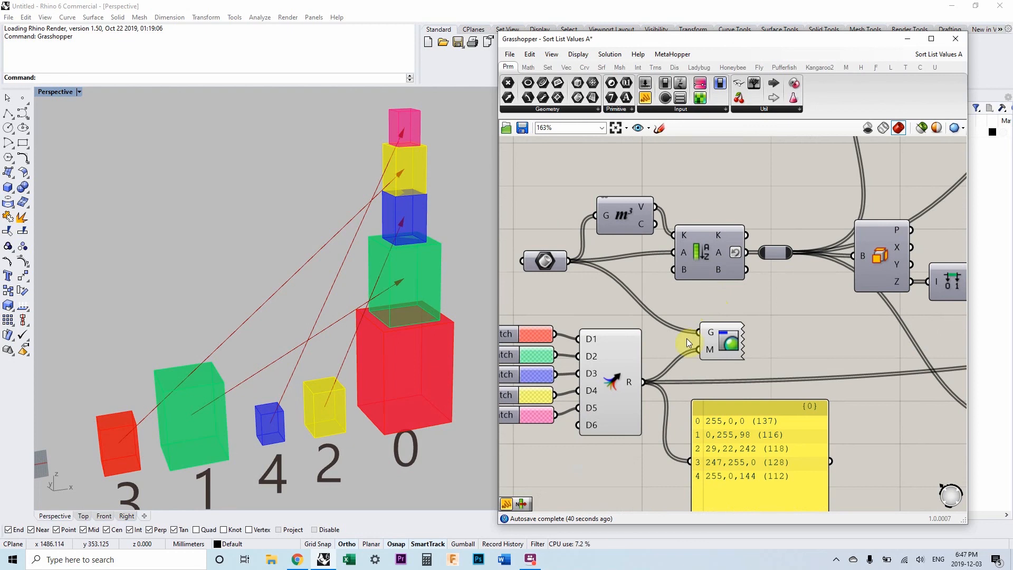
left_click_drag(645, 382, 675, 273)
scroll(688, 260, "up", 2)
mouse_move(685, 271)
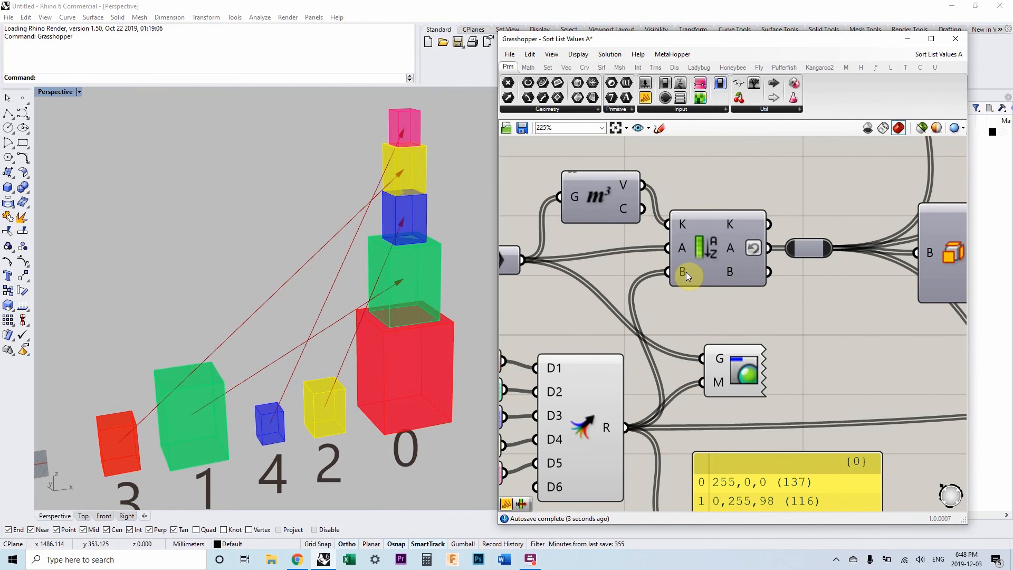
- Reverse the Sort List's B output so the sorted colours run in the same order as the boxes
mouse_move(681, 245)
mouse_move(683, 221)
right_click(730, 271)
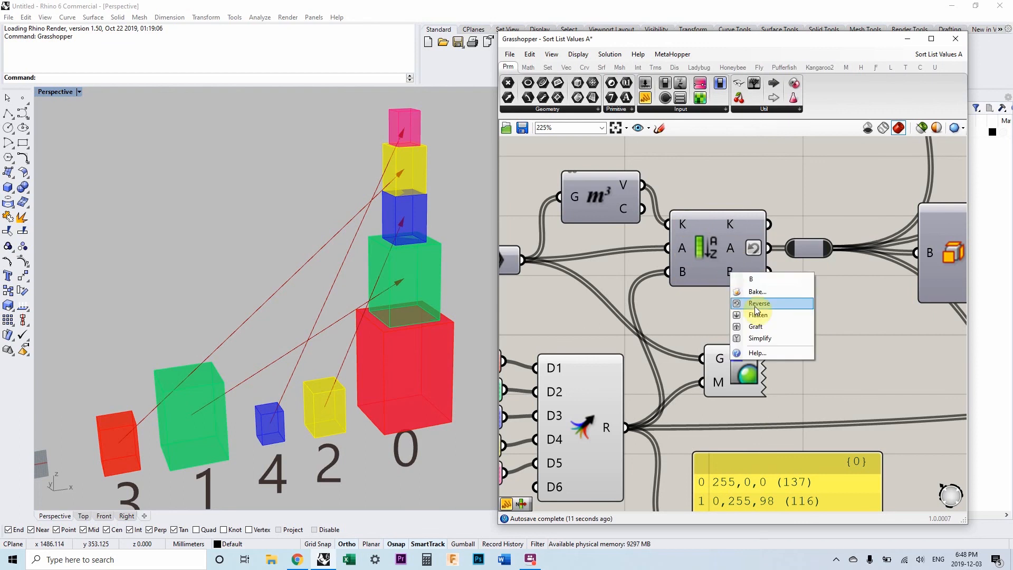
left_click(755, 306)
- Connect the Sort List's B output to the material input of the second Custom Preview, which colours the stacked boxes
scroll(754, 306, "down", 5)
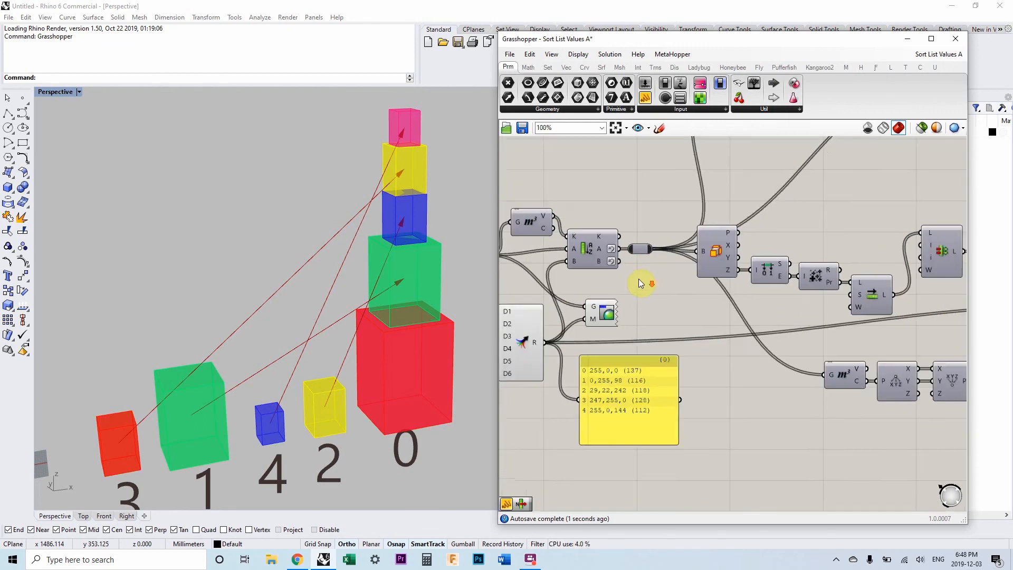
left_click_drag(627, 271, 826, 275)
scroll(583, 284, "down", 4)
scroll(780, 295, "up", 5)
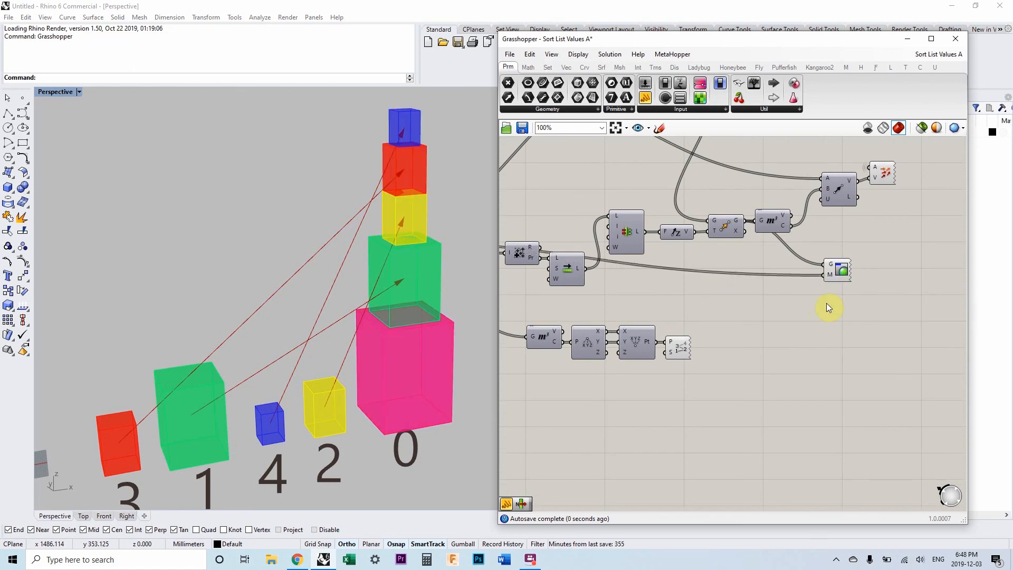
left_click(838, 270)
left_click(831, 300)
right_click_drag(192, 416, 208, 418, "shift")
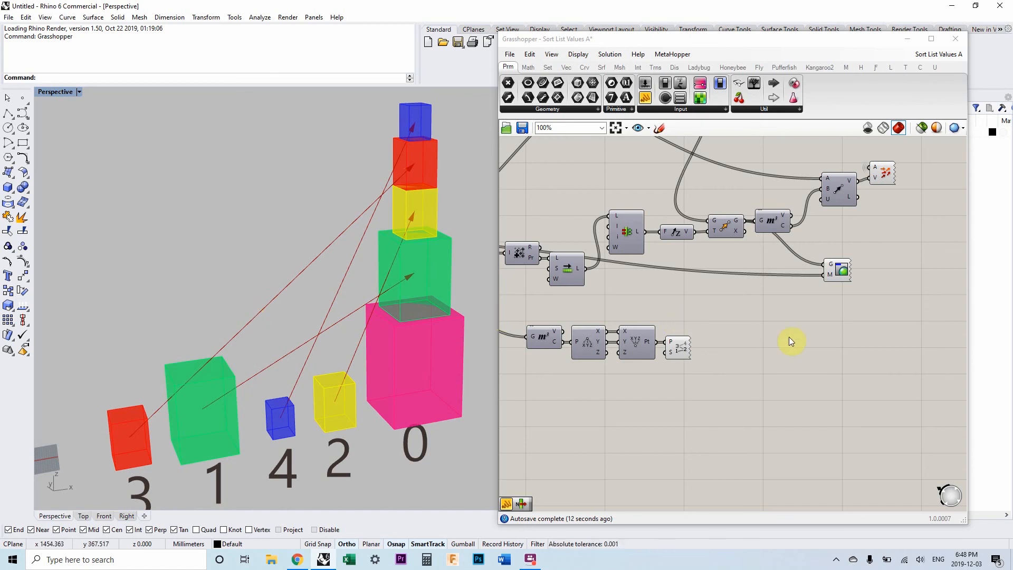
scroll(765, 341, "down", 3)
mouse_move(734, 346)
right_mouse_down()
mouse_move(649, 339)
mouse_move(748, 324)
mouse_move(734, 334)
right_mouse_up()
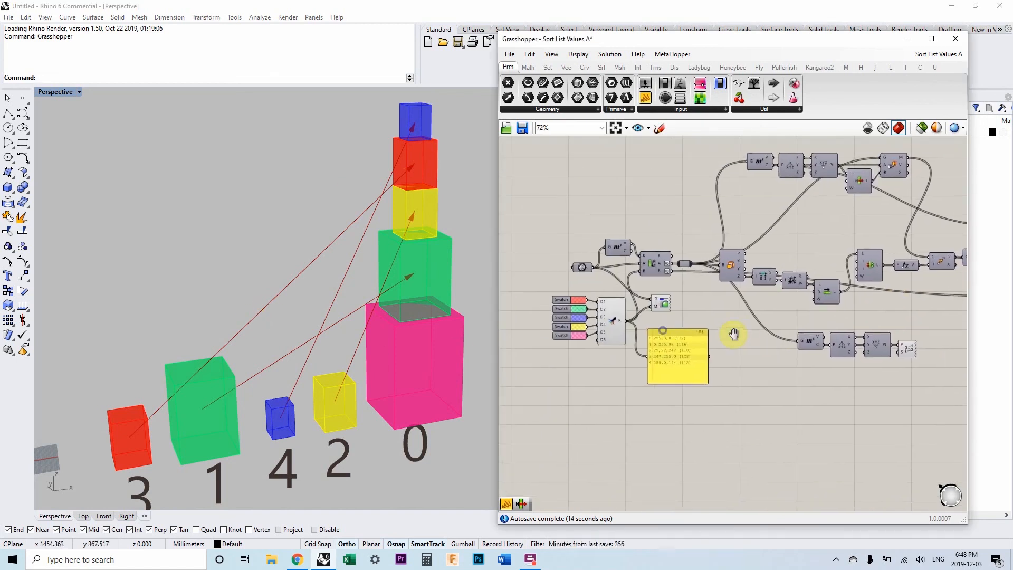
scroll(641, 260, "up", 8)
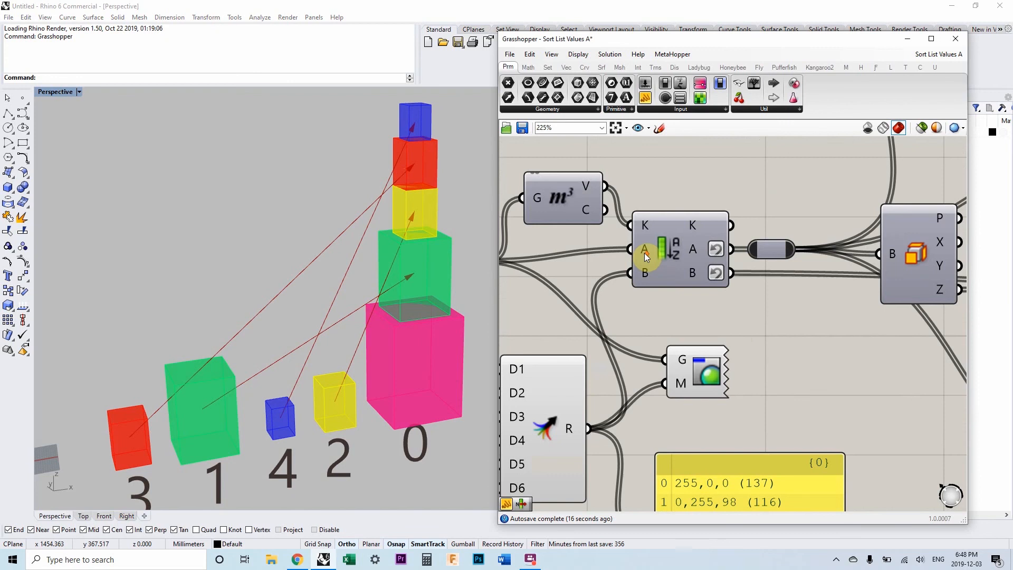
scroll(666, 331, "down", 5)
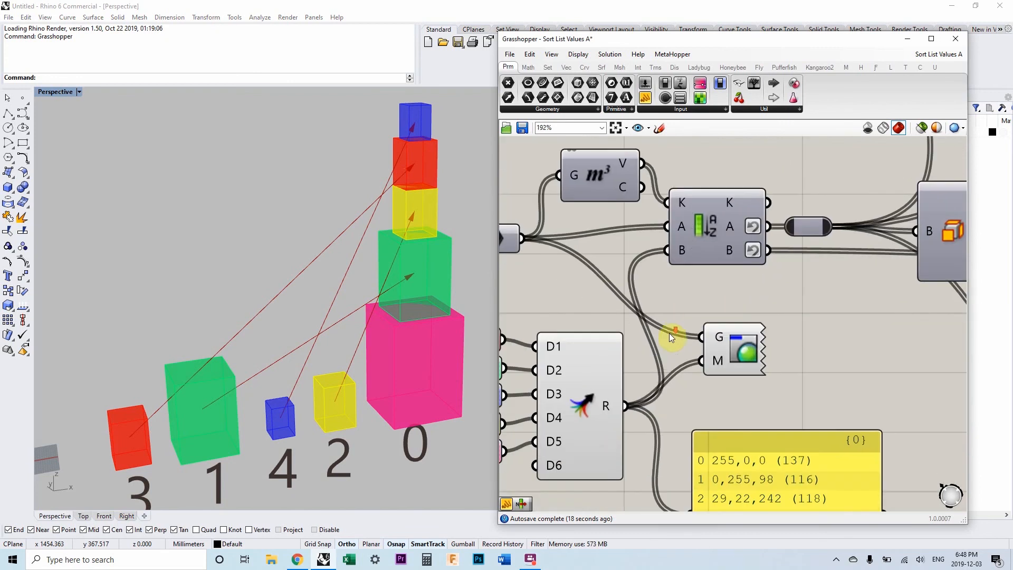